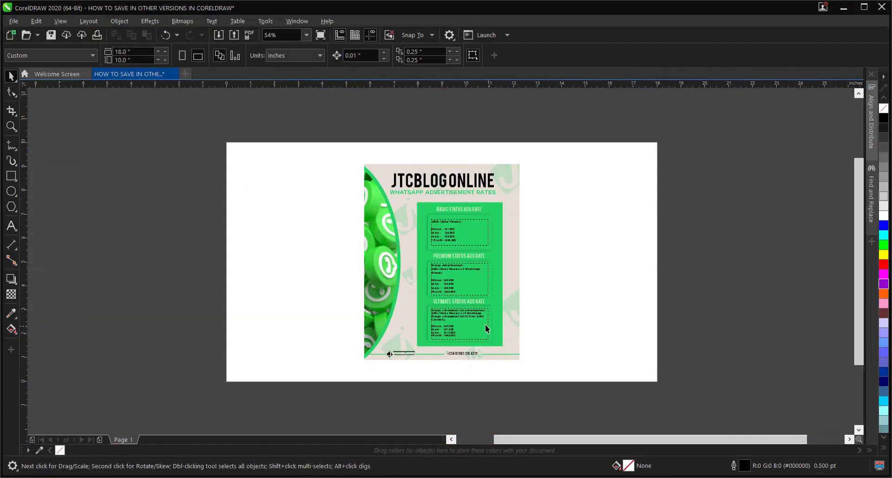
After a trial selection, zoom in on the flyer with the Zoom tool.
{"action": "left_click_drag", "start_coordinate": [539, 359], "coordinate": [548, 383]}
{"action": "left_click", "coordinate": [561, 271]}
{"action": "key", "text": "z"}
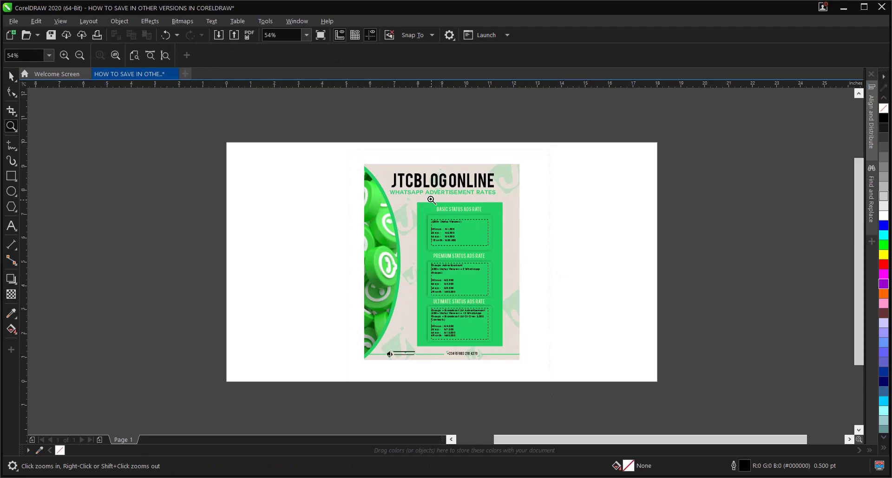
{"action": "left_click_drag", "start_coordinate": [355, 158], "coordinate": [531, 360]}
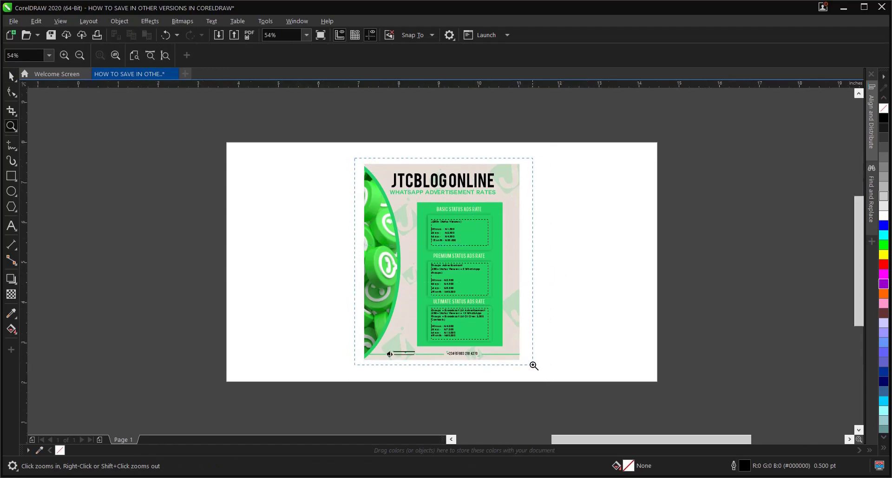
{"action": "key", "text": "space"}
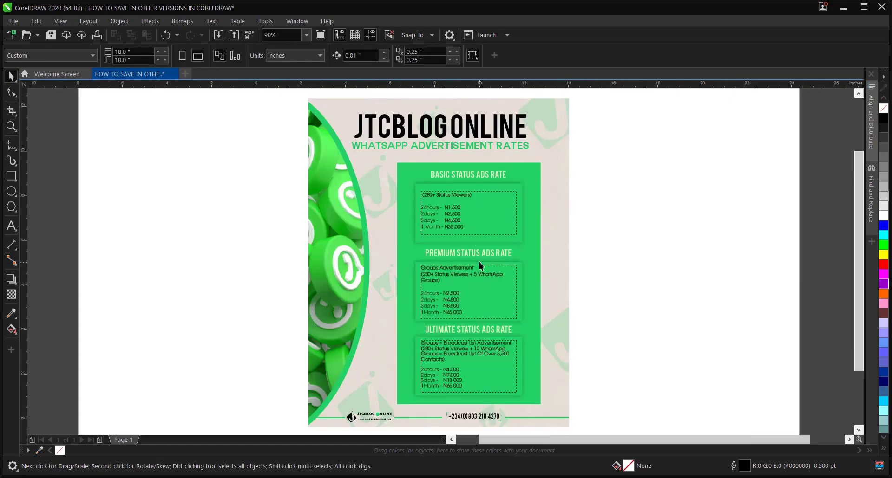
Scroll back out to 50% and marquee-select all 28 flyer objects.
{"action": "scroll", "coordinate": [453, 259], "scroll_direction": "down", "scroll_amount": 3}
{"action": "scroll", "coordinate": [442, 259], "scroll_direction": "up", "scroll_amount": 3}
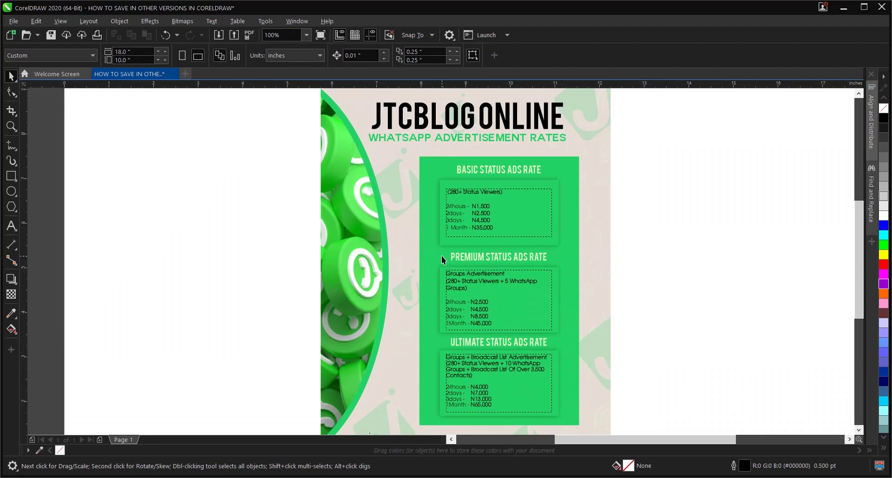
{"action": "scroll", "coordinate": [442, 259], "scroll_direction": "down", "scroll_amount": 2}
{"action": "left_click_drag", "start_coordinate": [374, 167], "coordinate": [544, 372]}
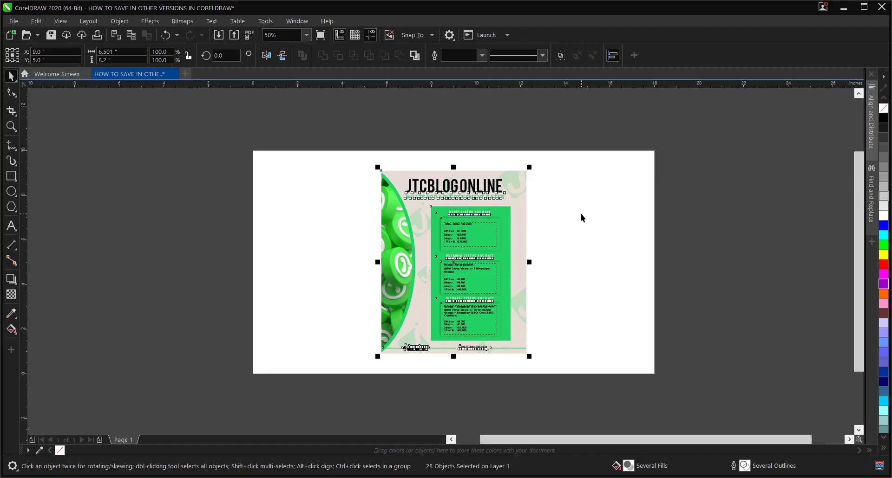
Cancel the first save dialog, reopen it via File > Save As, and move it up-left.
{"action": "key", "text": "ctrl+shift+s"}
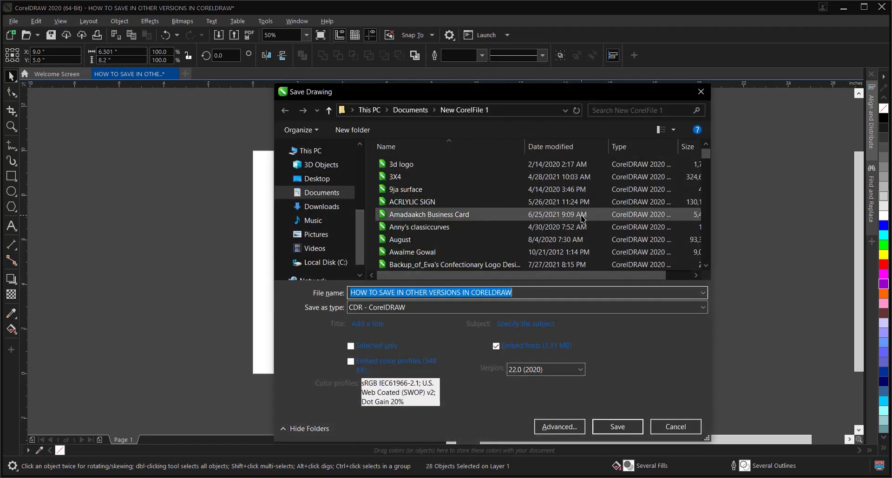
{"action": "left_click", "coordinate": [663, 425]}
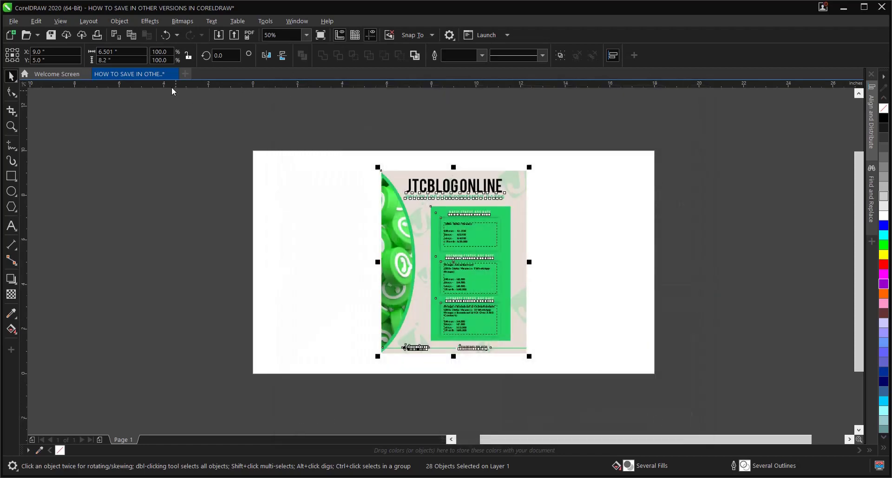
{"action": "left_click", "coordinate": [14, 21]}
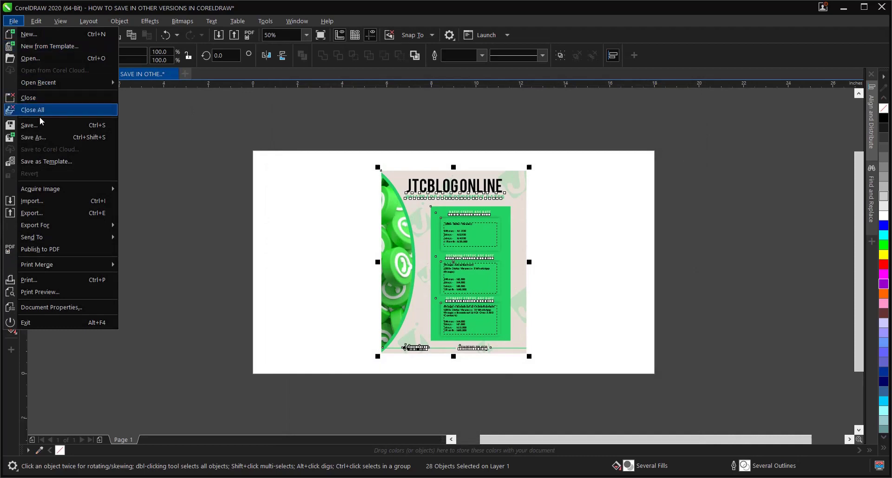
{"action": "left_click", "coordinate": [38, 137]}
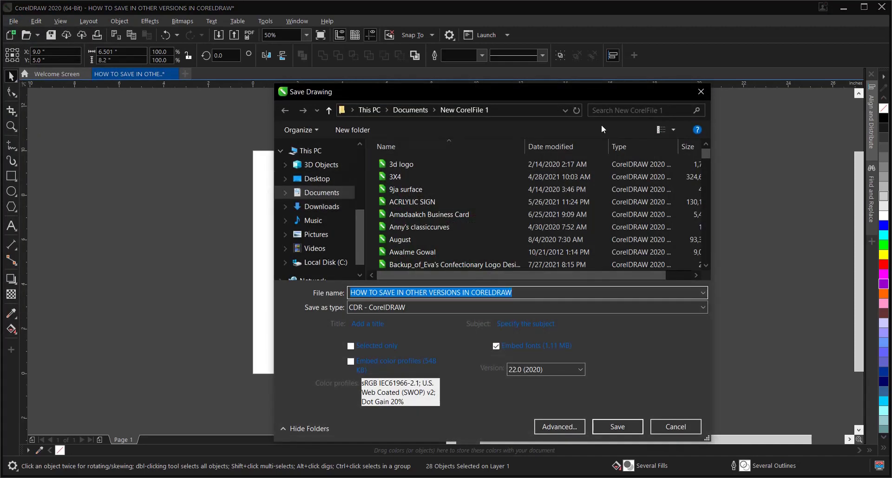
{"action": "mouse_move", "coordinate": [559, 92]}
{"action": "left_mouse_down"}
{"action": "mouse_move", "coordinate": [478, 81]}
{"action": "mouse_move", "coordinate": [494, 68]}
{"action": "left_mouse_up"}
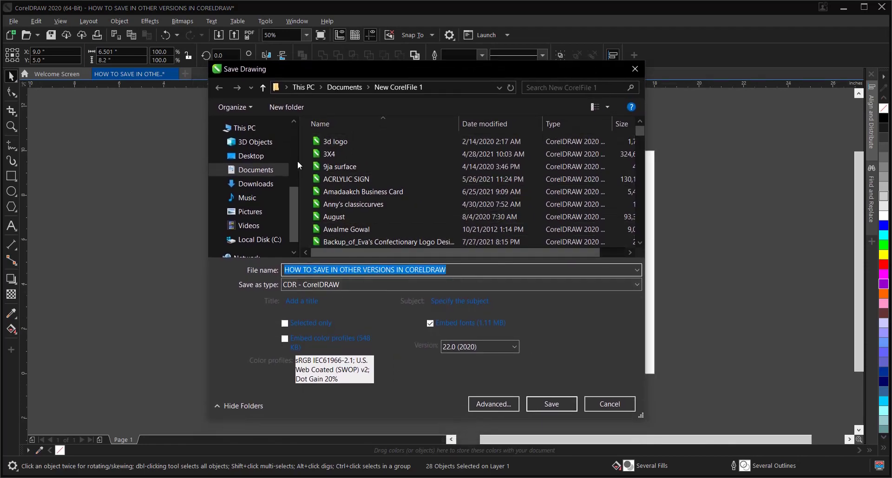
Go to the Documents folder and drop down the Version list of CorelDRAW versions.
{"action": "left_click", "coordinate": [249, 172]}
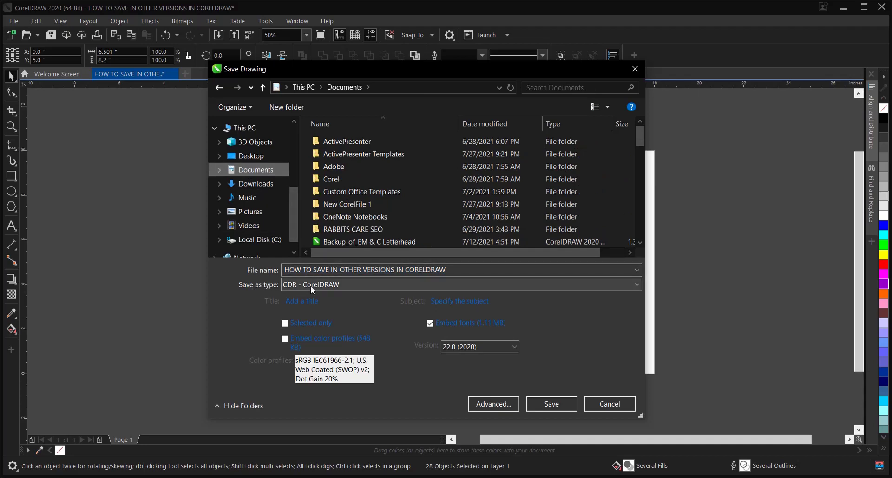
{"action": "left_click", "coordinate": [506, 346]}
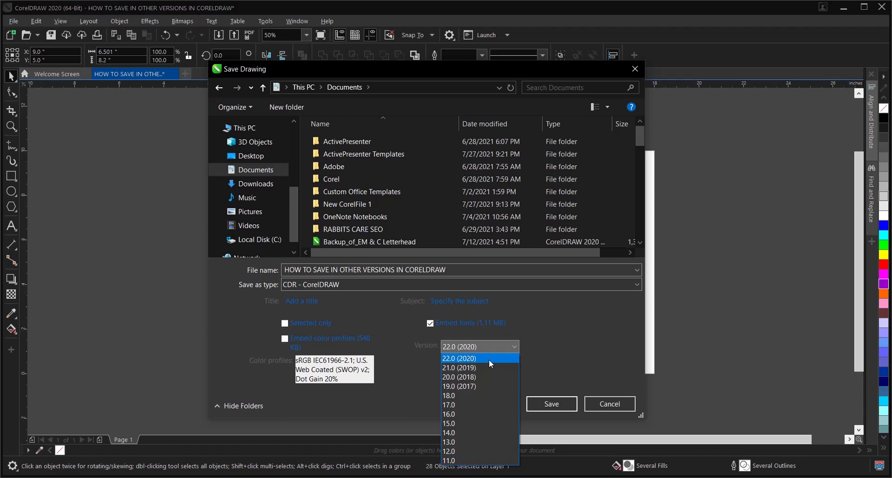
Open and close the Version list several times, keeping 22.0 (2020) selected.
{"action": "left_click", "coordinate": [501, 358]}
{"action": "left_click", "coordinate": [513, 348]}
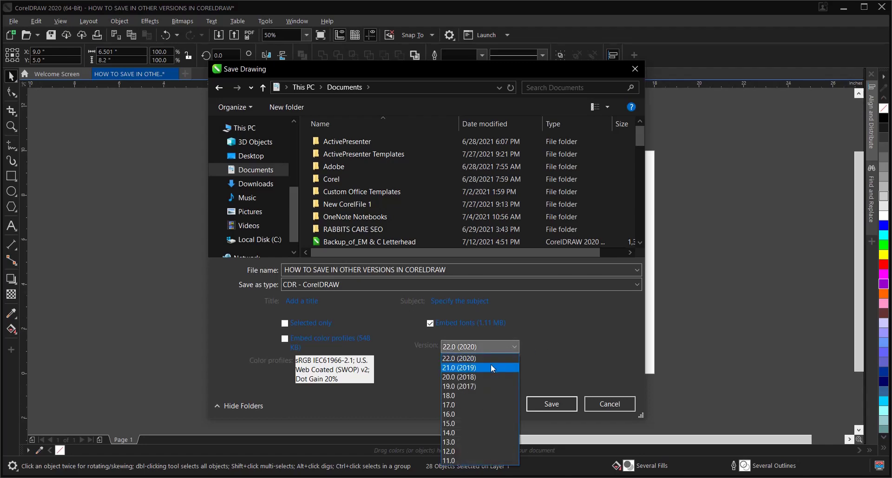
{"action": "left_click", "coordinate": [538, 342]}
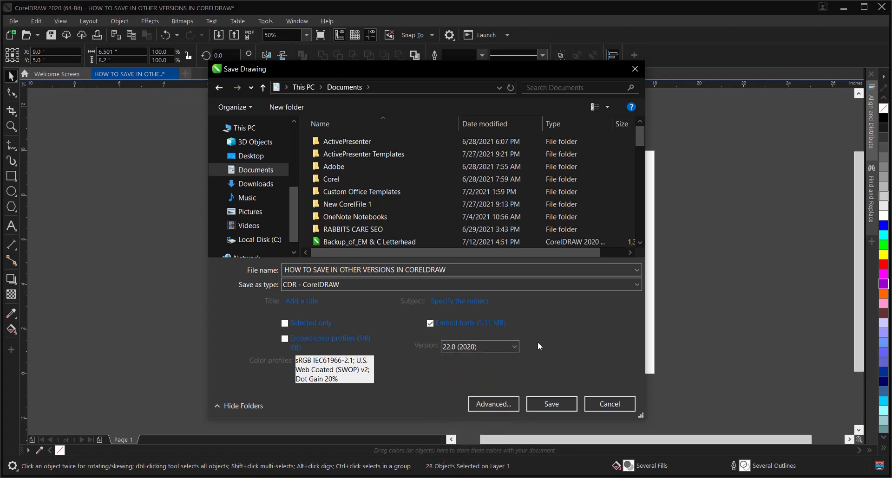
{"action": "left_click", "coordinate": [514, 348]}
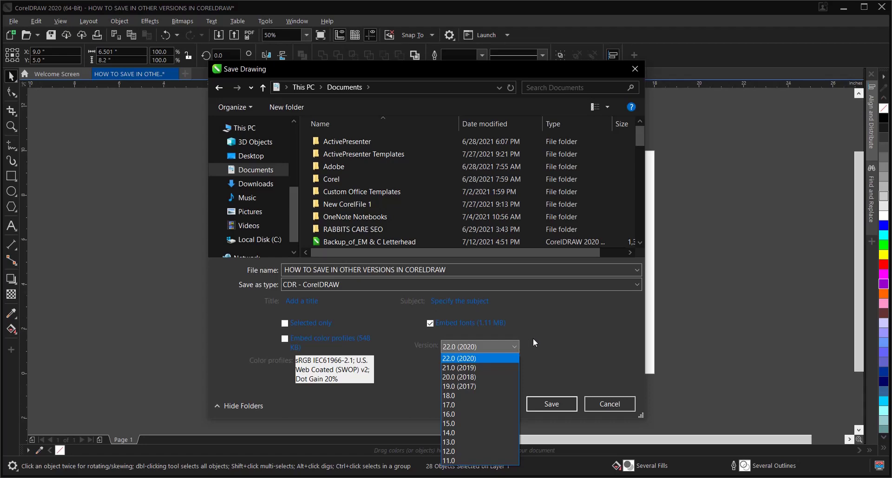
{"action": "left_click", "coordinate": [533, 338]}
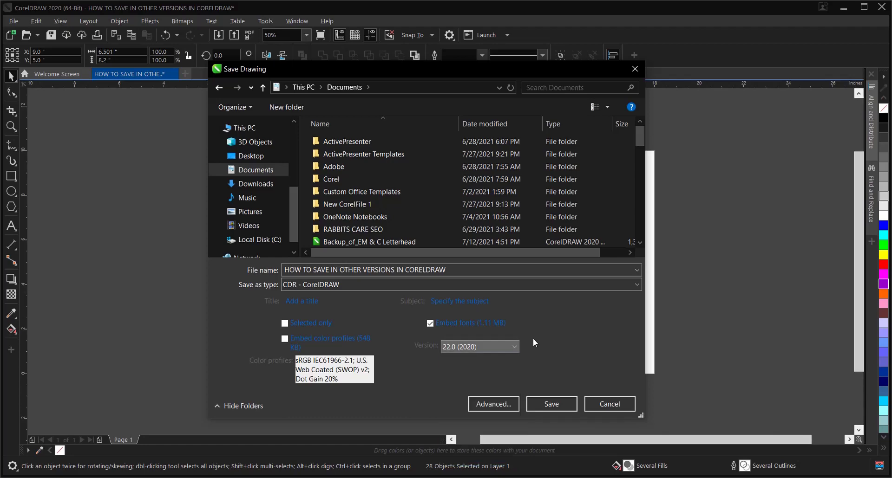
Close and reopen the Version list, with 22.0 (2020) still the chosen version.
{"action": "left_click", "coordinate": [514, 347]}
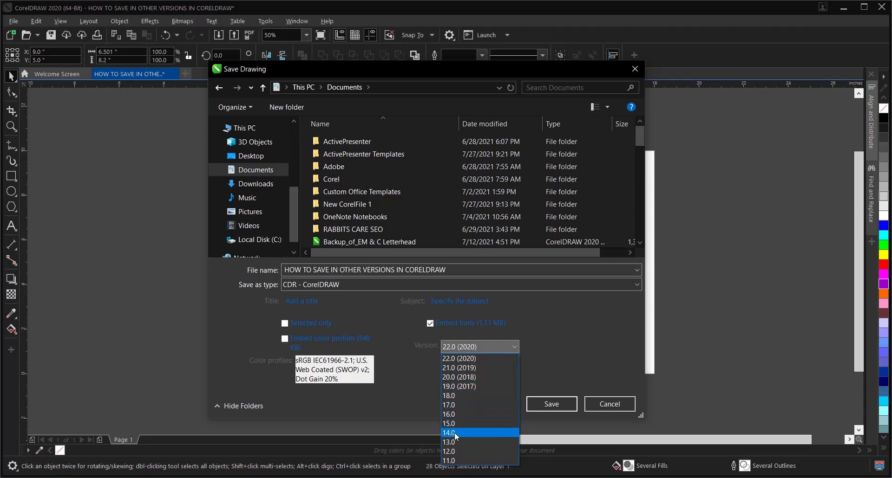
{"action": "left_click", "coordinate": [572, 351]}
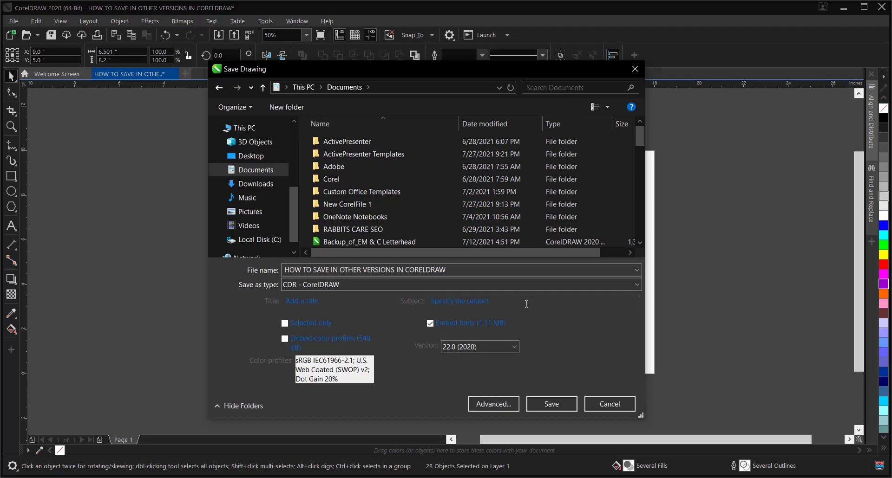
{"action": "left_click", "coordinate": [499, 344]}
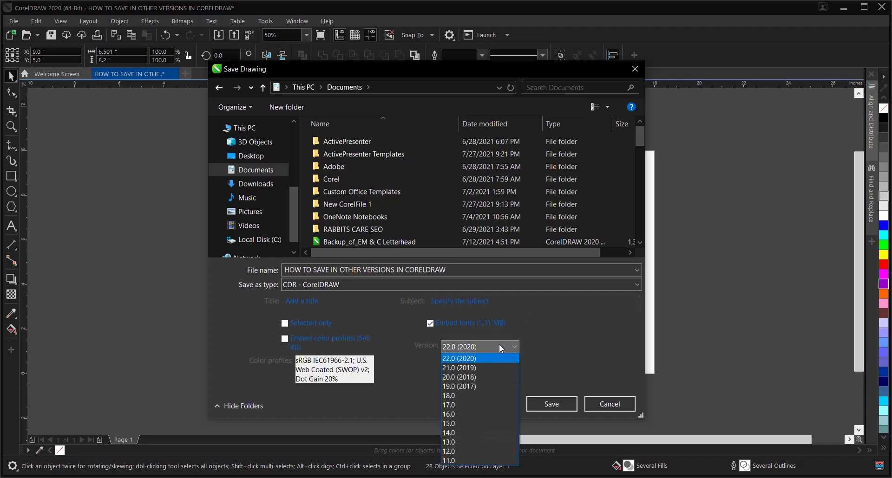
{"action": "left_click", "coordinate": [452, 443]}
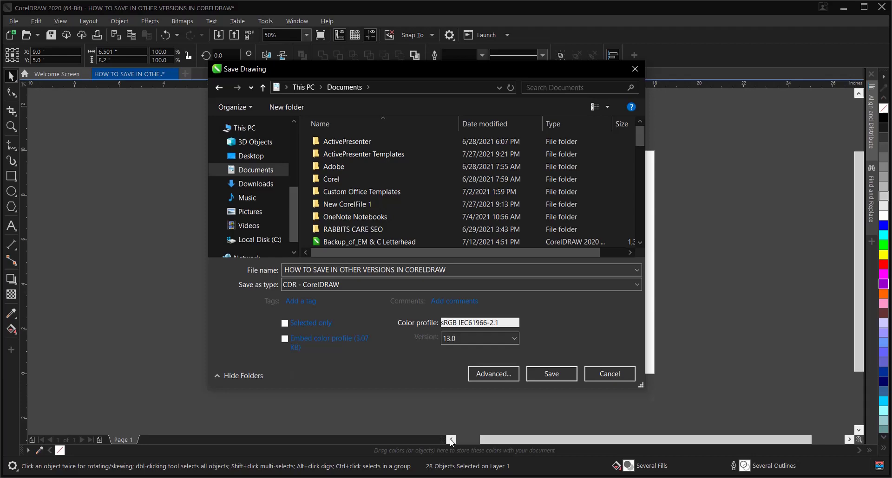
{"action": "left_click", "coordinate": [515, 339]}
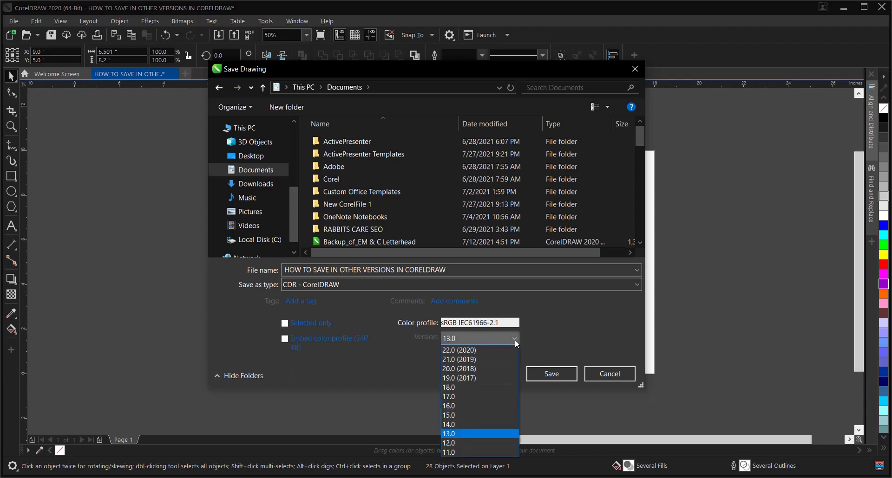
{"action": "left_click", "coordinate": [461, 434]}
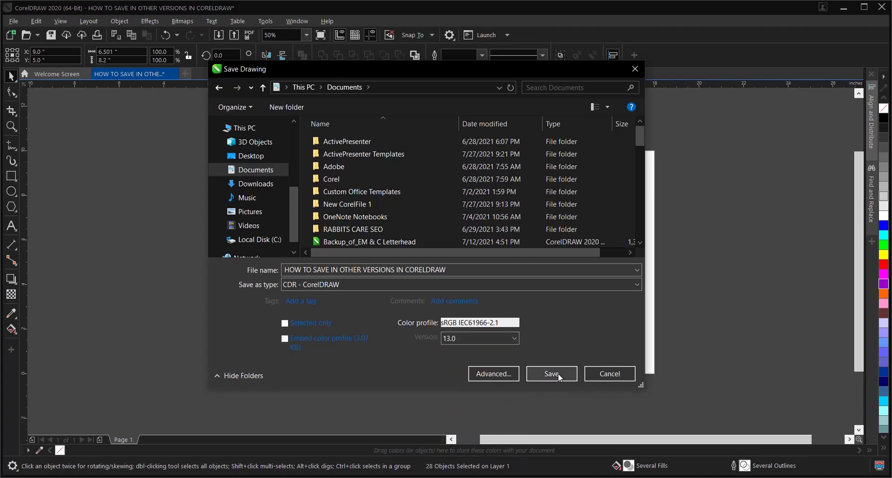
{"action": "left_click", "coordinate": [513, 338]}
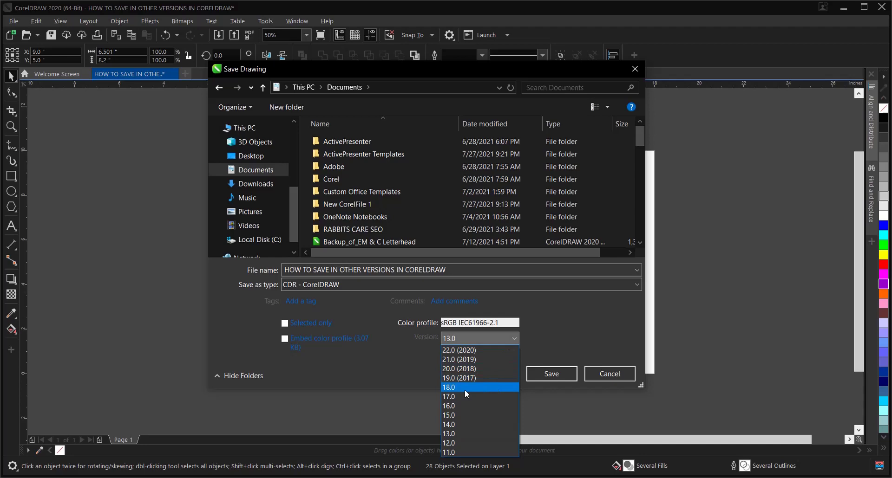
{"action": "left_click", "coordinate": [568, 362]}
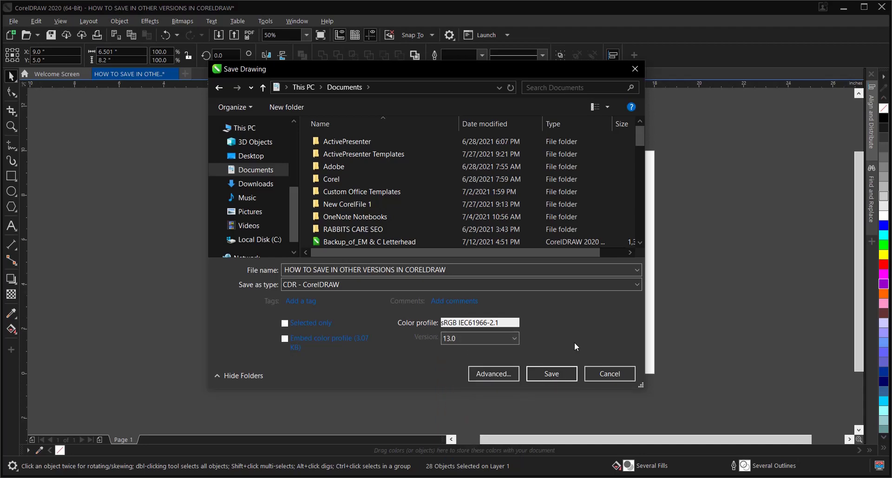
{"action": "left_click", "coordinate": [513, 338]}
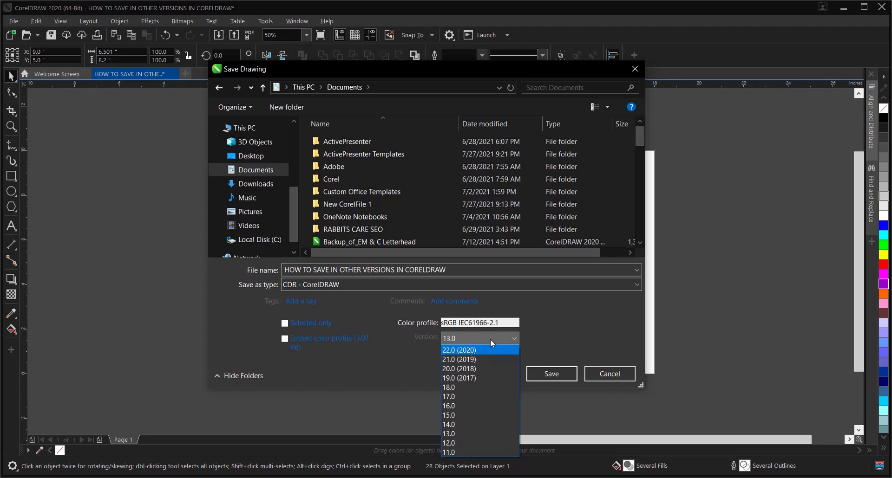
{"action": "left_click", "coordinate": [545, 346]}
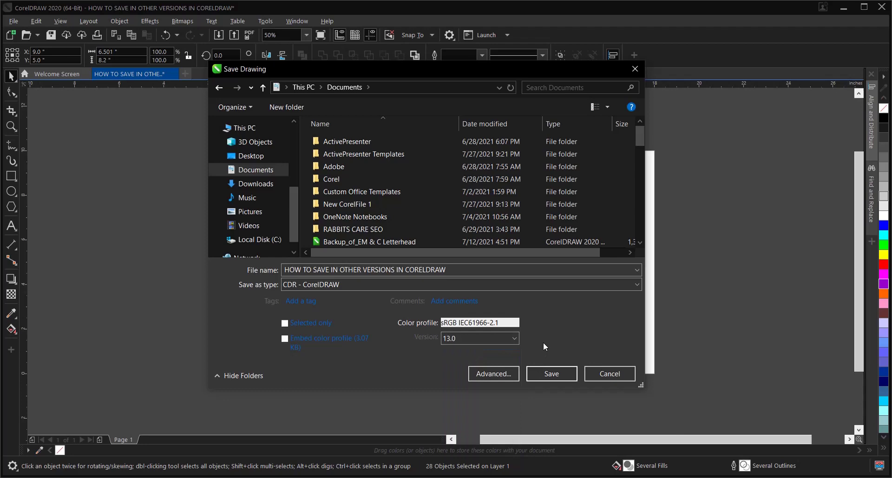
Save the flyer as a version 13.0 CDR, confirming 'Keep editable' in the previous-version prompt.
{"action": "left_click", "coordinate": [512, 337]}
{"action": "left_click", "coordinate": [492, 434]}
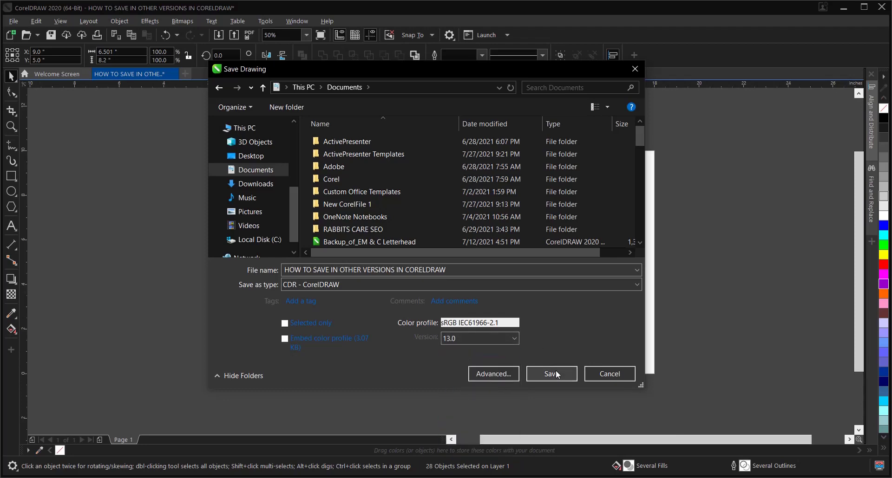
{"action": "left_click", "coordinate": [557, 374]}
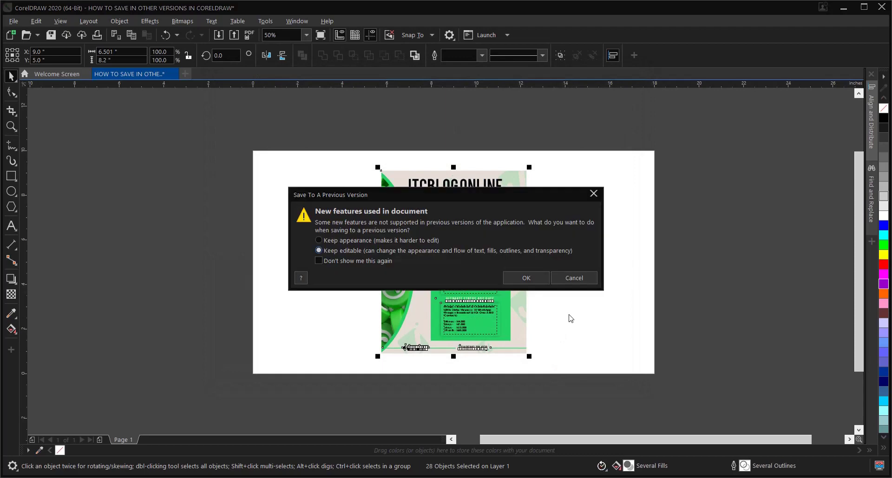
{"action": "left_click", "coordinate": [532, 279]}
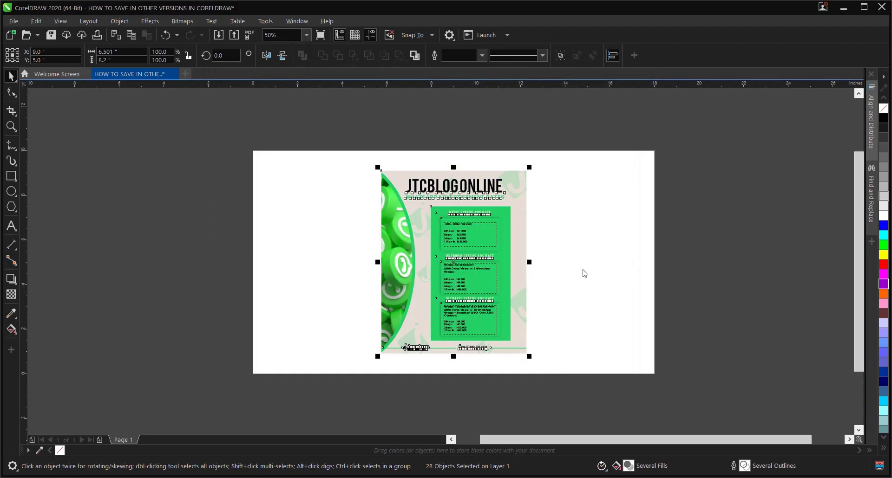
{"action": "left_click", "coordinate": [605, 213]}
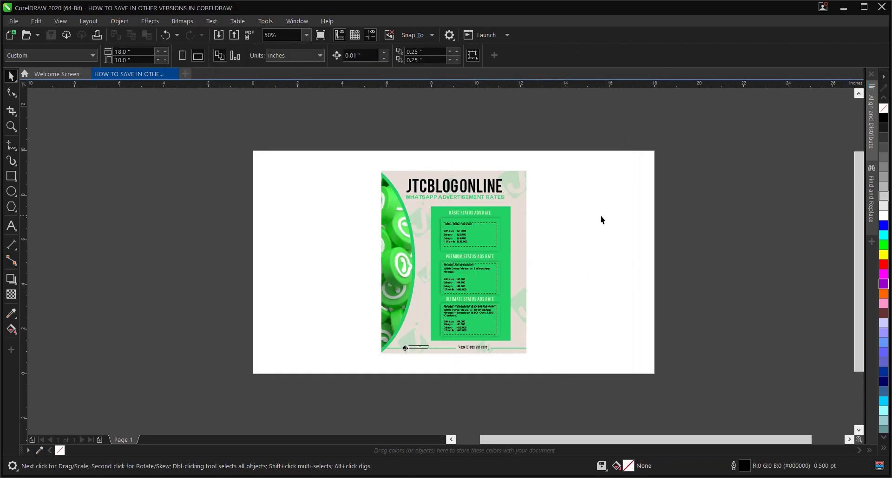